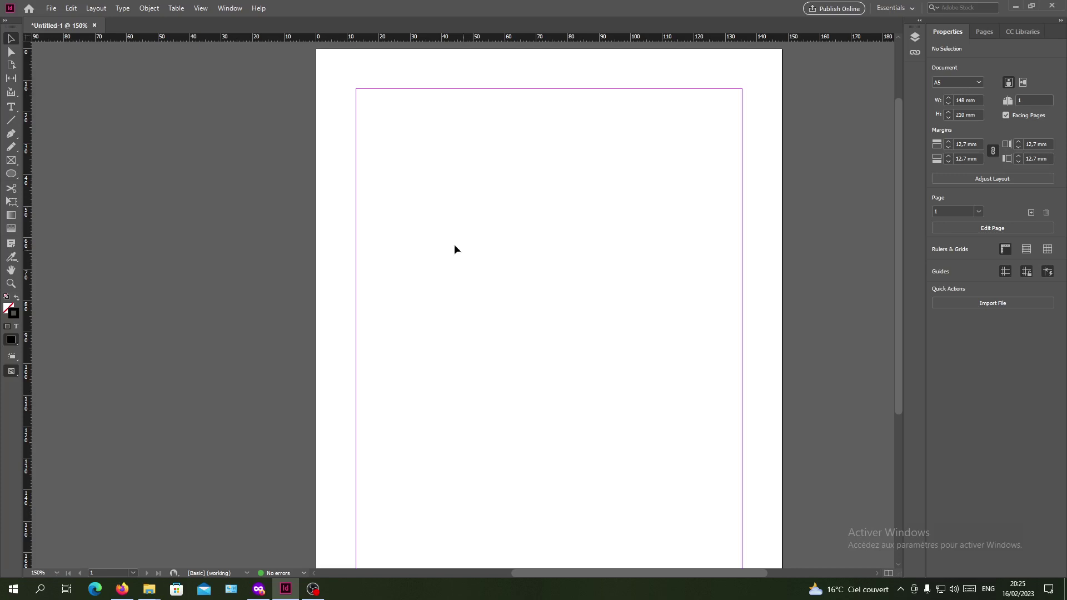
# Step: Select the Type tool so a text frame can be drawn on the A5 page
pyautogui.click(7, 108)
# Step: Draw a large text frame in the upper page holding 'icon' with spaces before it
pyautogui.moveTo(394, 123); pyautogui.dragTo(677, 380)
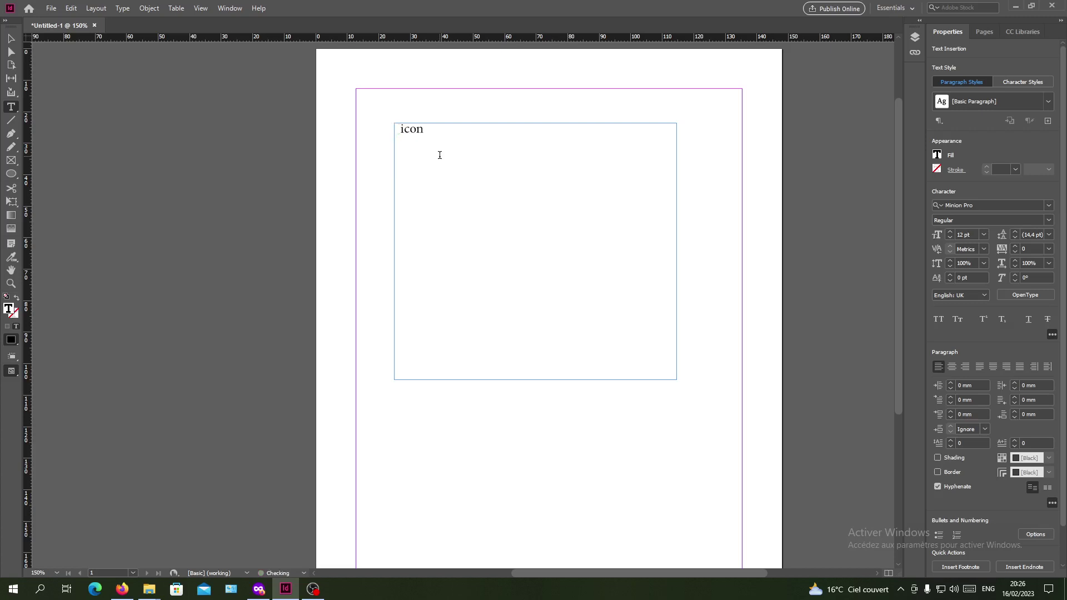
pyautogui.press('Home')
# Step: Place more-icon-png-19.png with the file type set to All Files
pyautogui.click(53, 9)
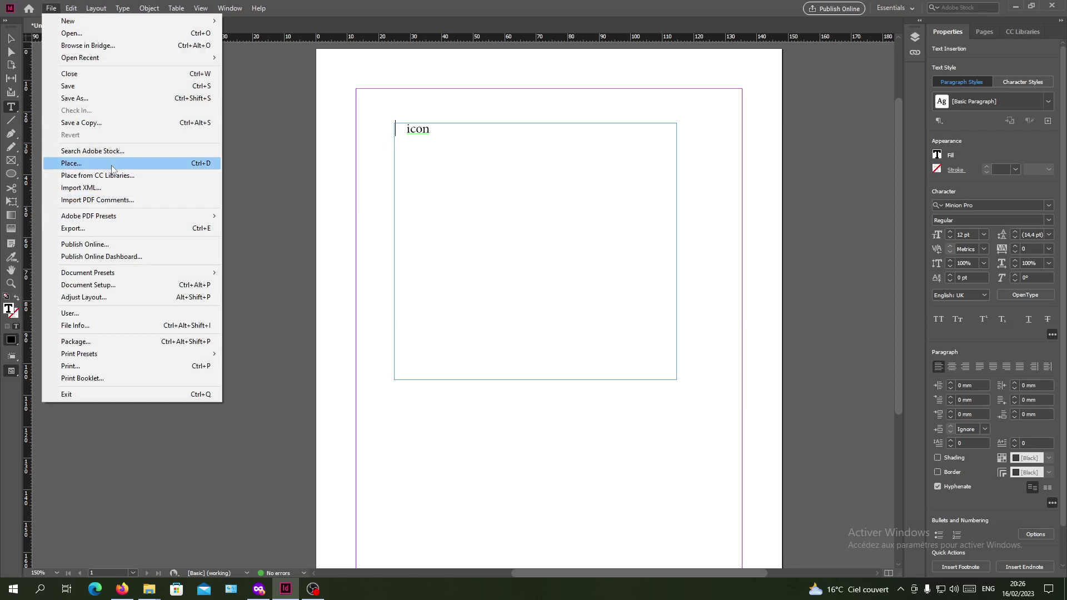
pyautogui.click(161, 168)
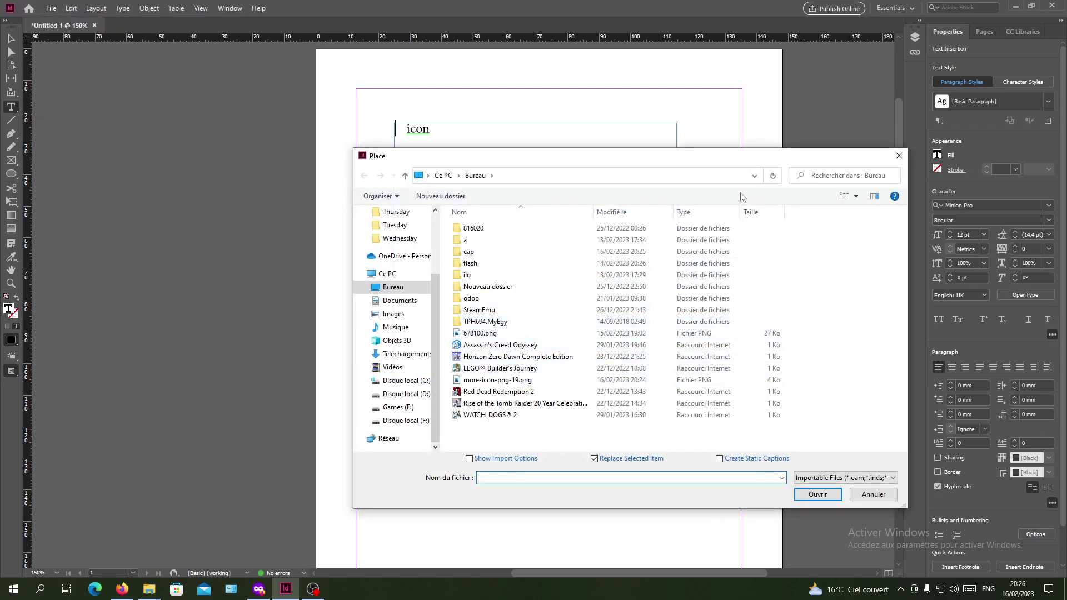
pyautogui.click(899, 156)
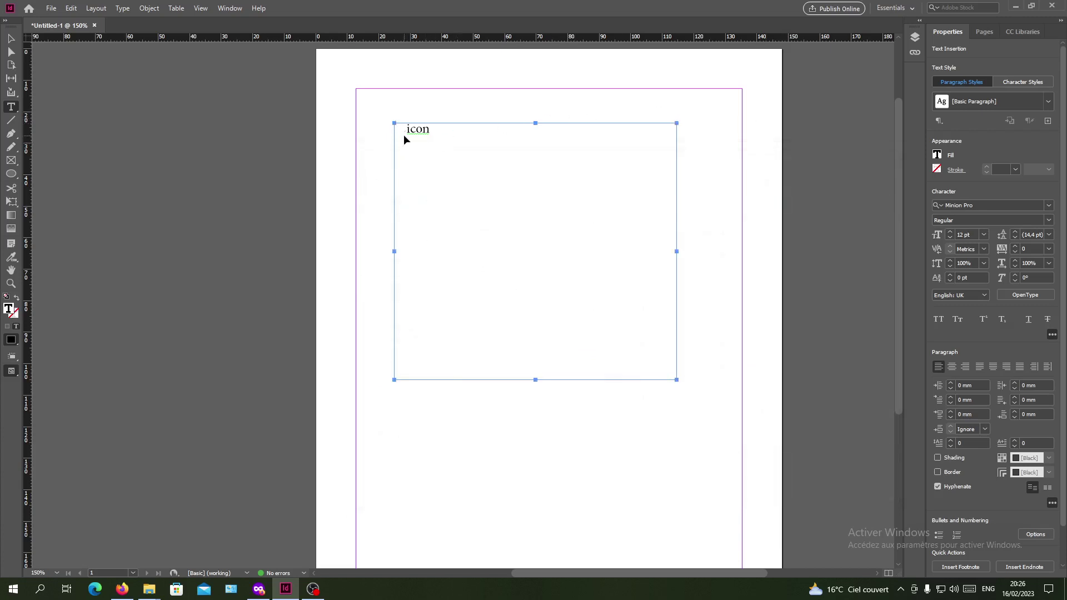
pyautogui.hotkey('ctrl', 'd')
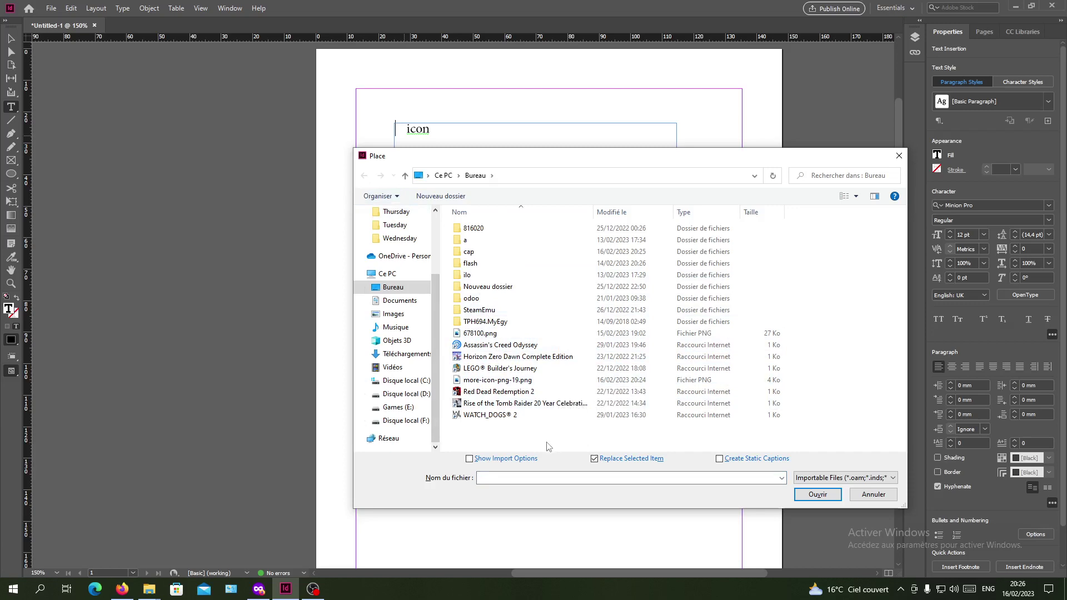
pyautogui.click(834, 478)
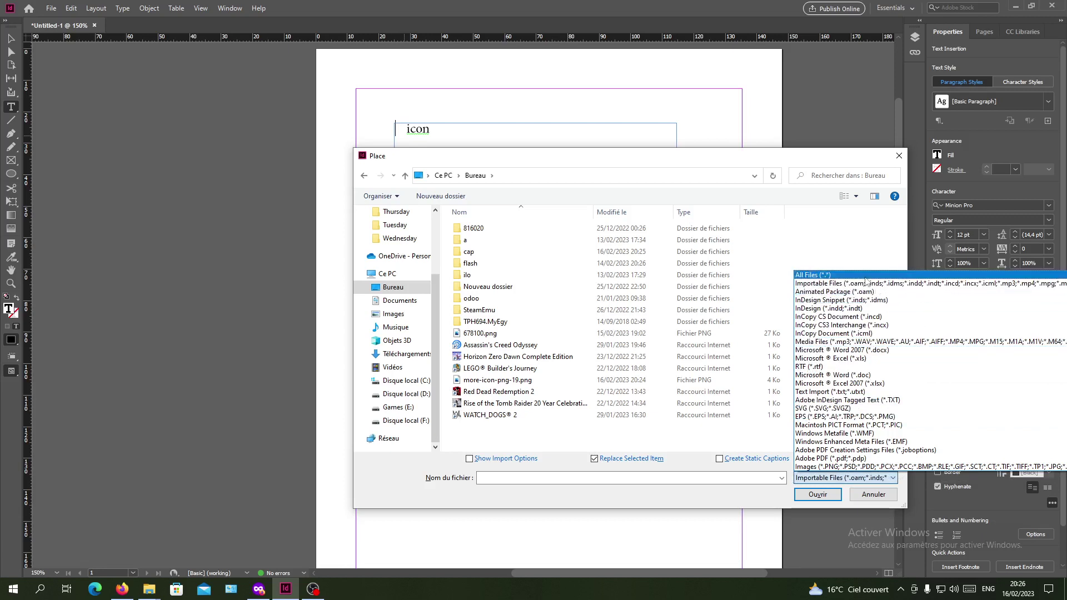
pyautogui.click(883, 274)
pyautogui.scroll(-1, 556, 333)
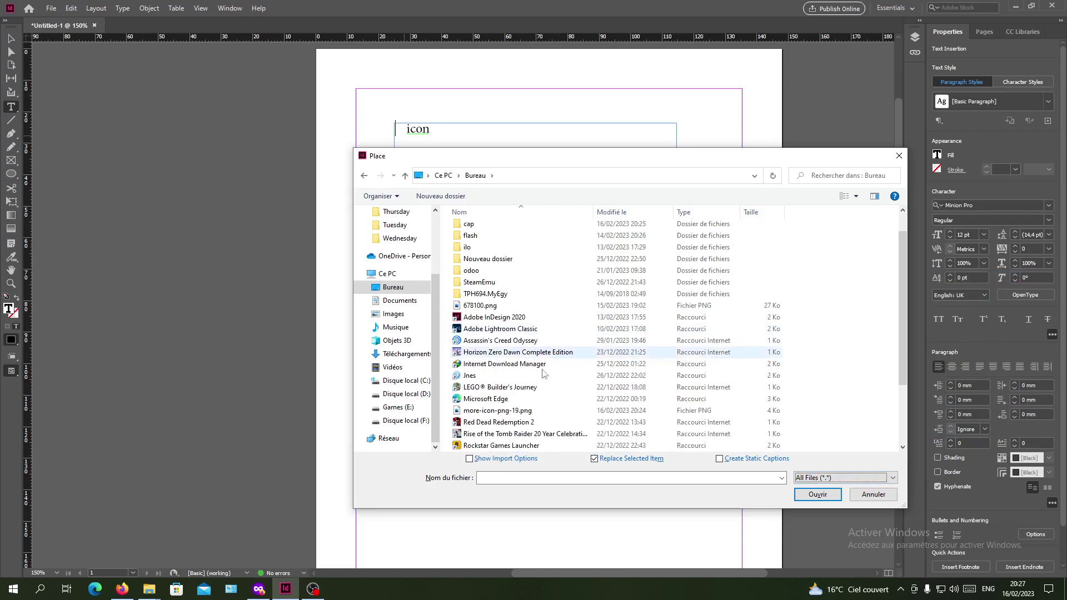
pyautogui.click(516, 412)
# Step: Drop the circle icon inline before 'icon', undoing an accidental crop of the circle
pyautogui.doubleClick(516, 412)
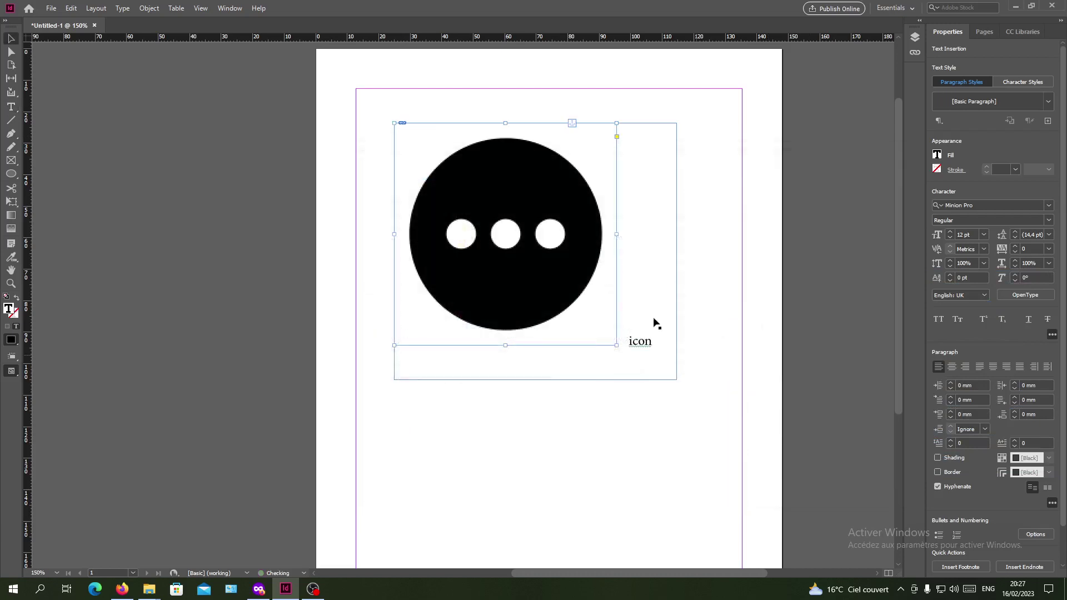
pyautogui.moveTo(617, 345); pyautogui.dragTo(460, 203)
pyautogui.hotkey('ctrl', 'z')
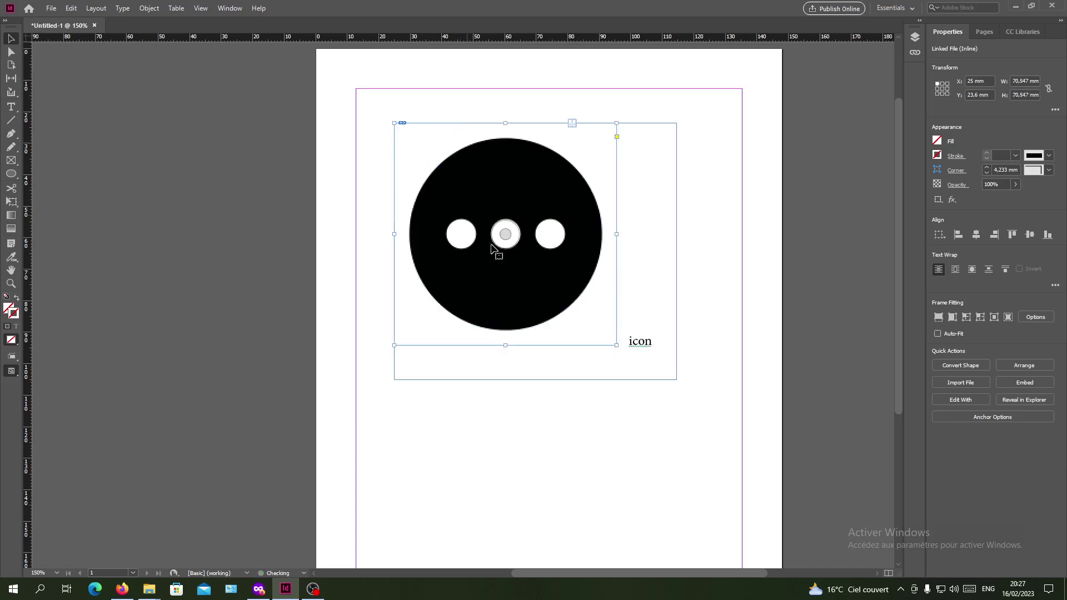
# Step: Scale the circle image and its frame down to about 16.4 × 18.8 mm
pyautogui.click(506, 234)
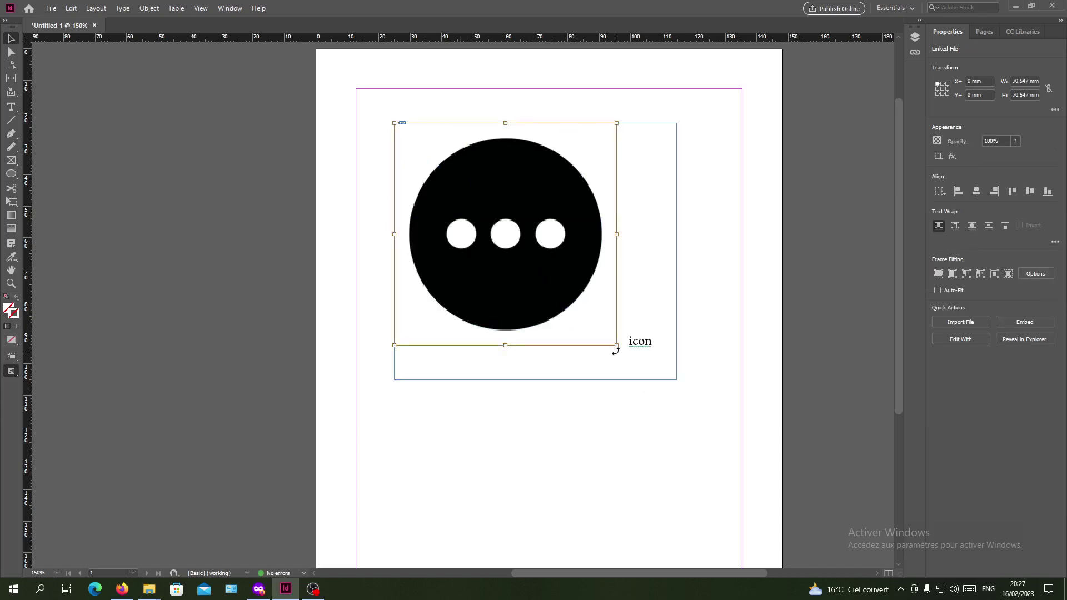
pyautogui.moveTo(616, 345); pyautogui.dragTo(448, 177)
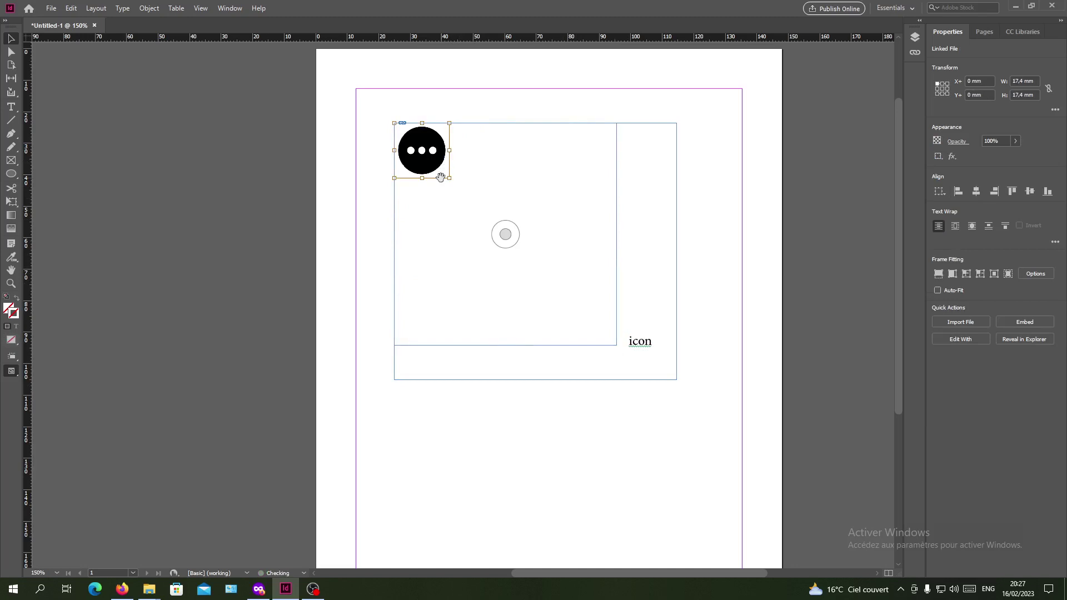
pyautogui.click(615, 340)
pyautogui.moveTo(615, 341); pyautogui.dragTo(445, 182)
pyautogui.click(435, 221)
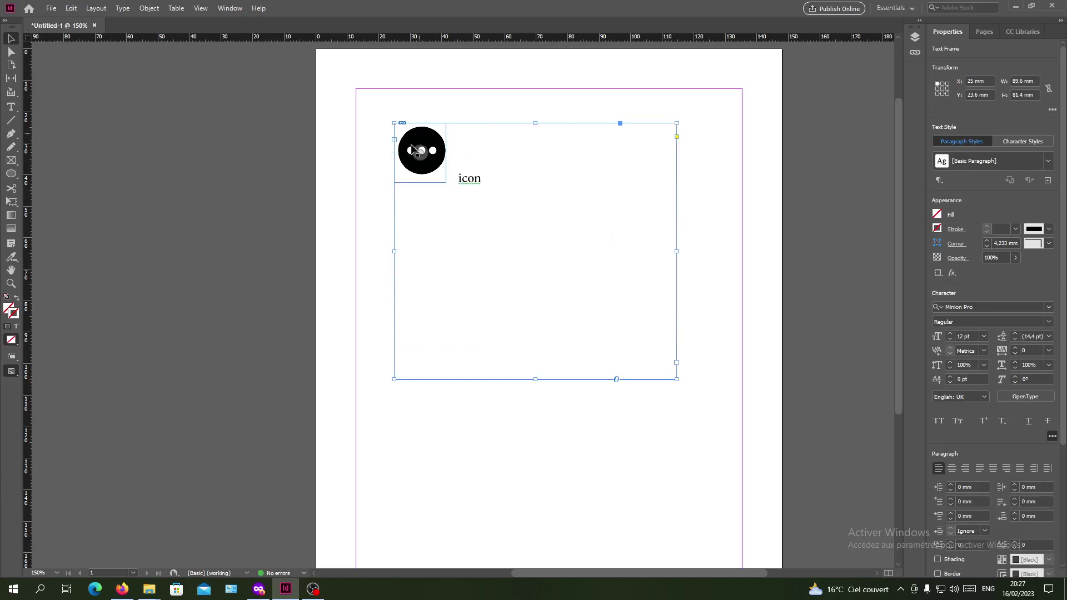
pyautogui.click(429, 162)
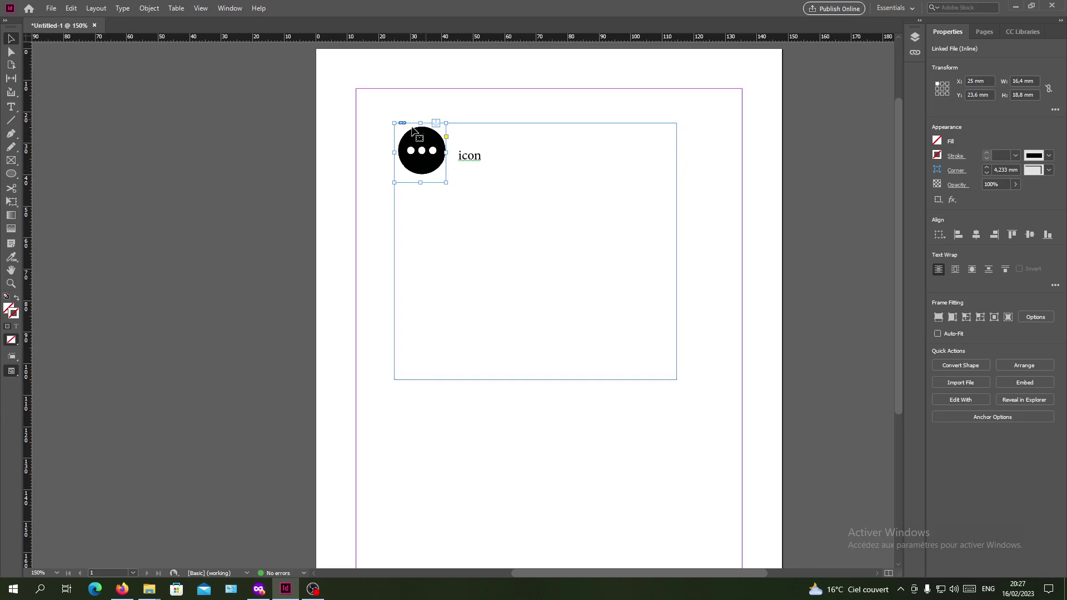
pyautogui.scroll(2, 403, 124)
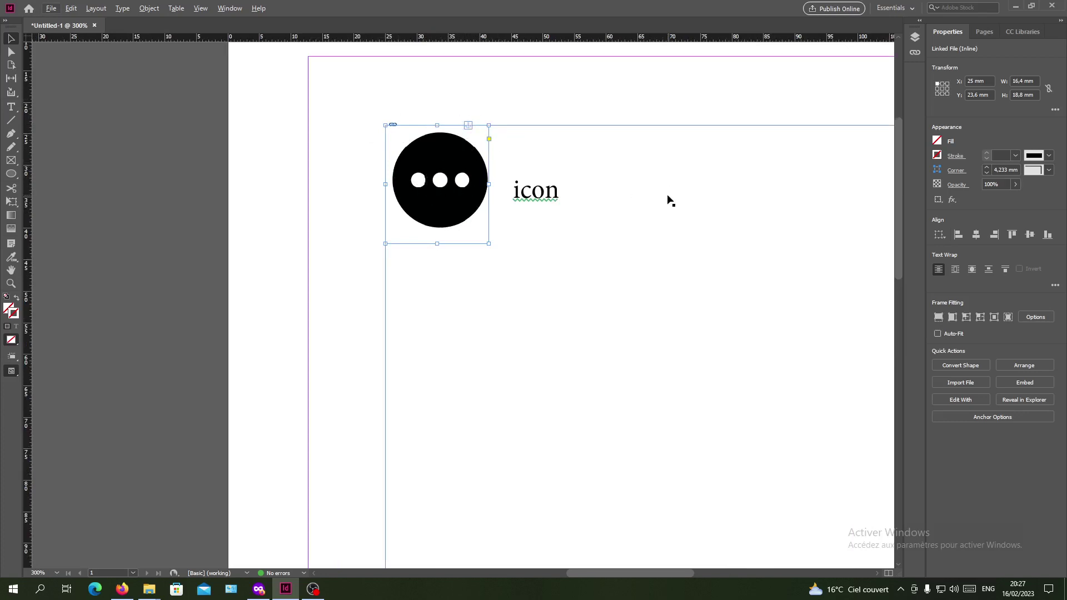
pyautogui.scroll(-2, 667, 200)
# Step: With the Type tool and nothing selected, put the text cursor just before 'icon'
pyautogui.click(619, 209)
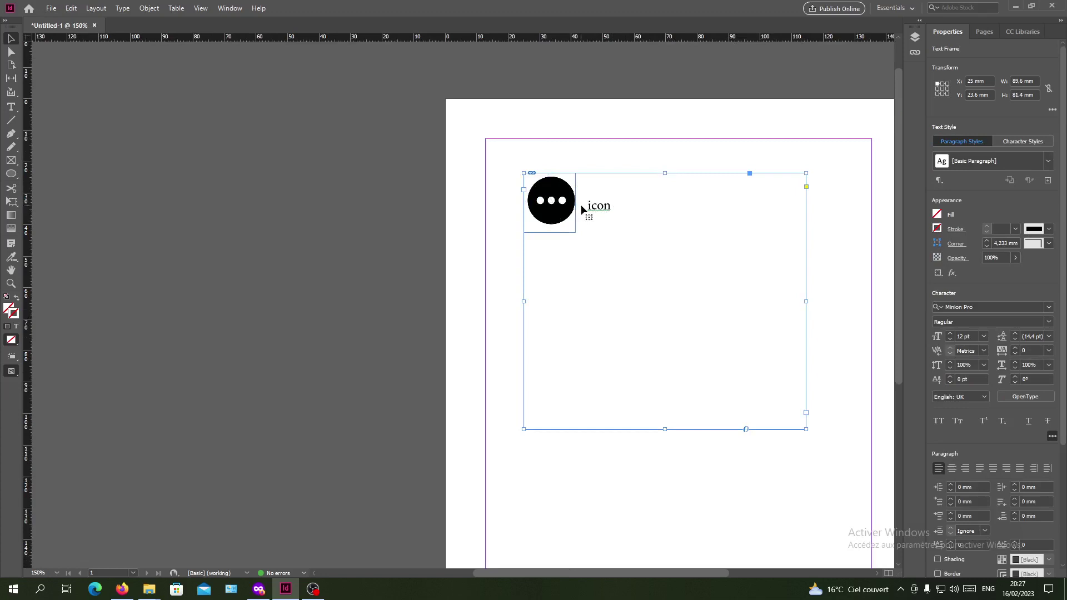
pyautogui.click(559, 225)
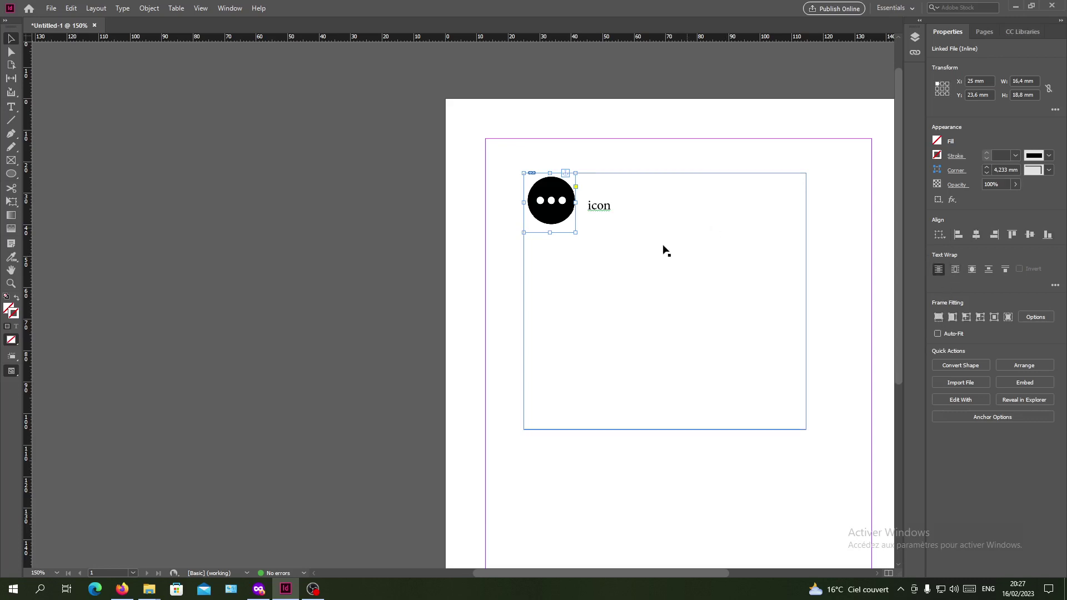
pyautogui.click(614, 218)
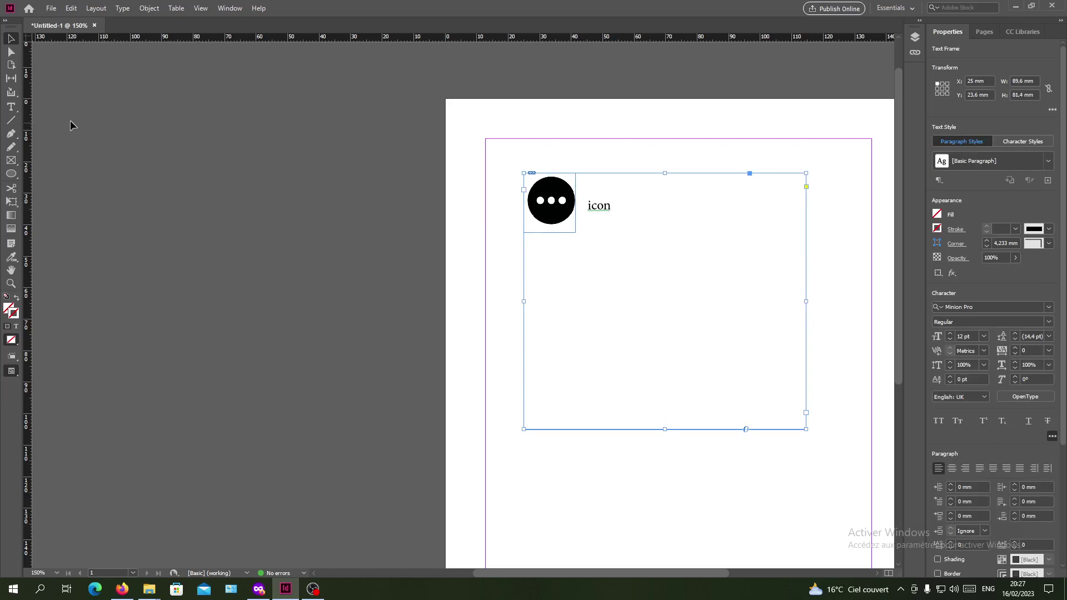
pyautogui.click(11, 106)
pyautogui.hotkey('ctrl', 'shift', 'a')
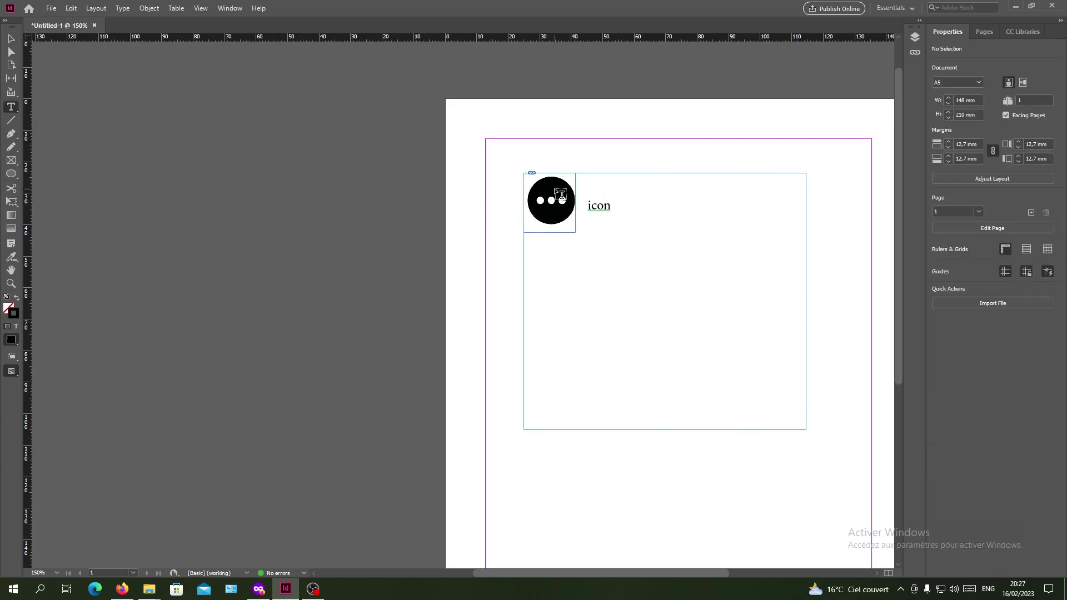
pyautogui.click(587, 209)
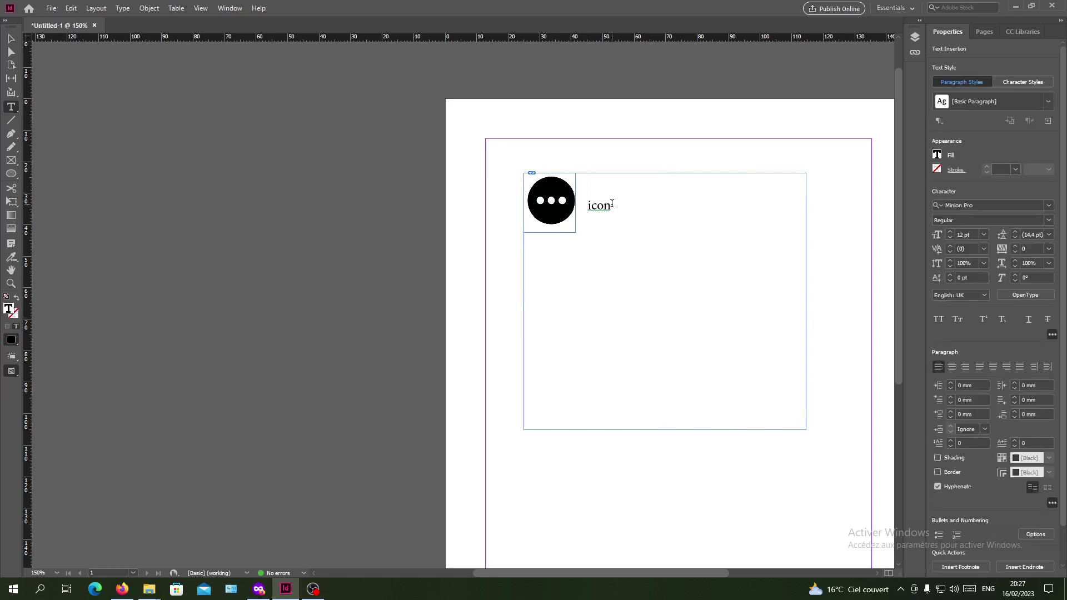
# Step: Add empty lines above the circle icon and 'icon', restoring the icon after an accidental delete
pyautogui.press('Return')
pyautogui.press('BackSpace')
pyautogui.press('BackSpace')
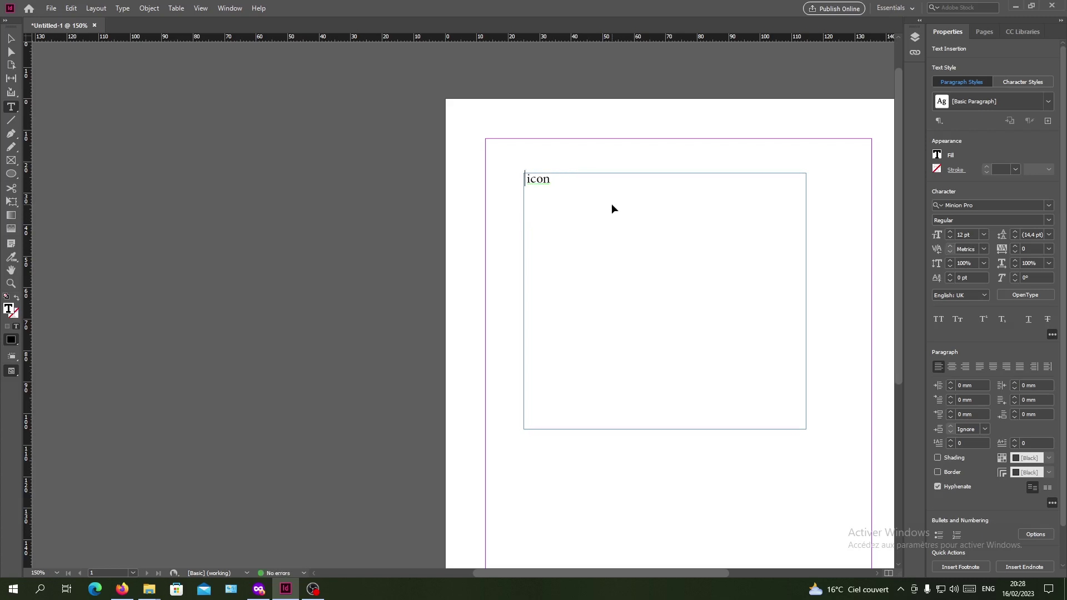
pyautogui.hotkey('ctrl', 'z')
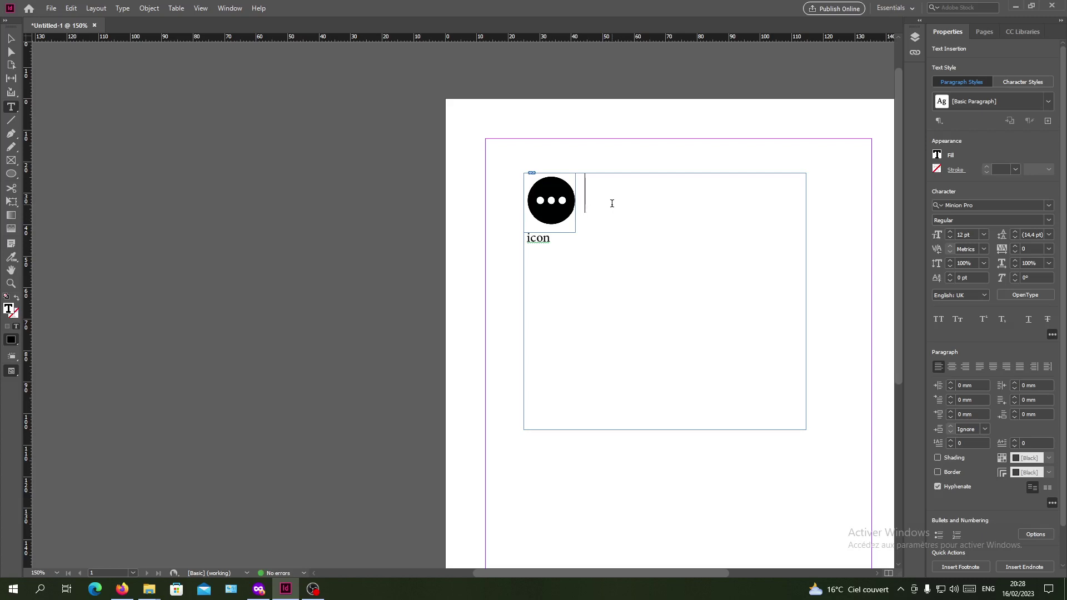
pyautogui.press('Return')
pyautogui.press('Return')
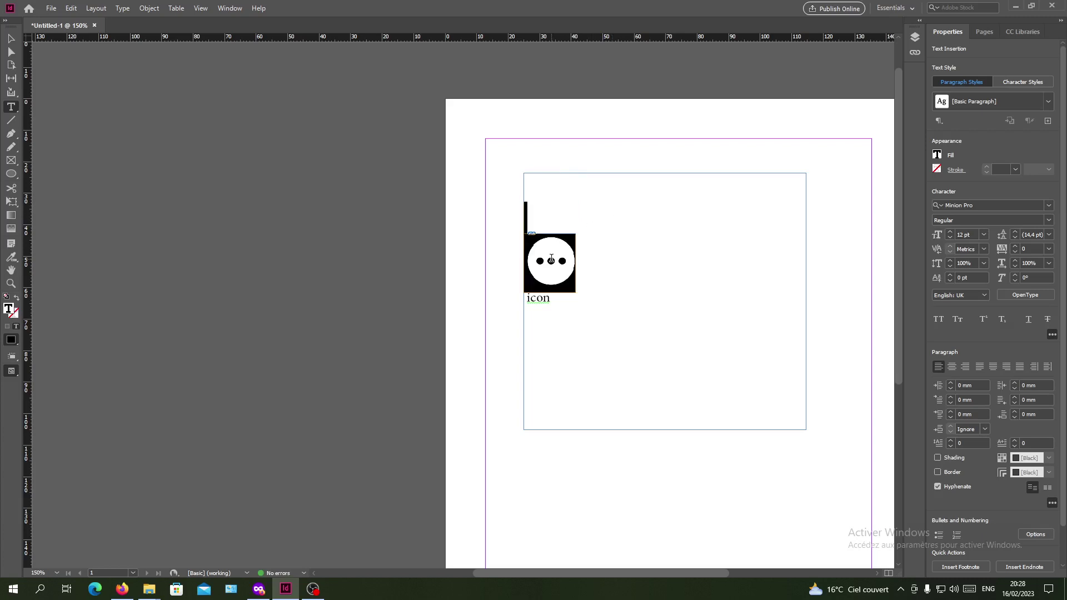
# Step: Deselect the text and set the linked page margins to 15 mm
pyautogui.hotkey('ctrl', 'shift', 'a')
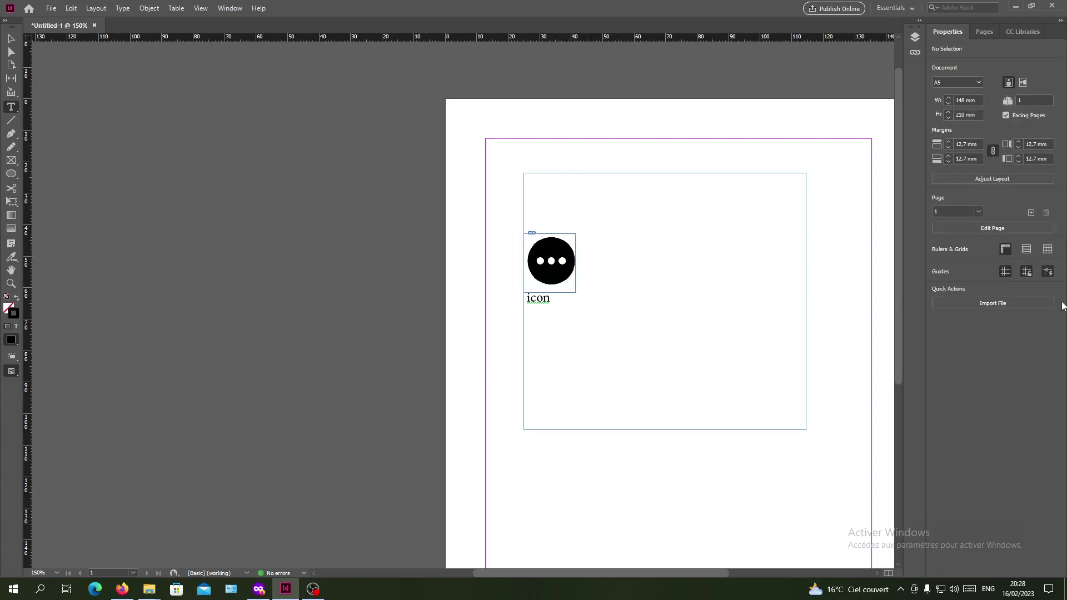
pyautogui.tripleClick(958, 144)
pyautogui.write('15')
pyautogui.press('Return')
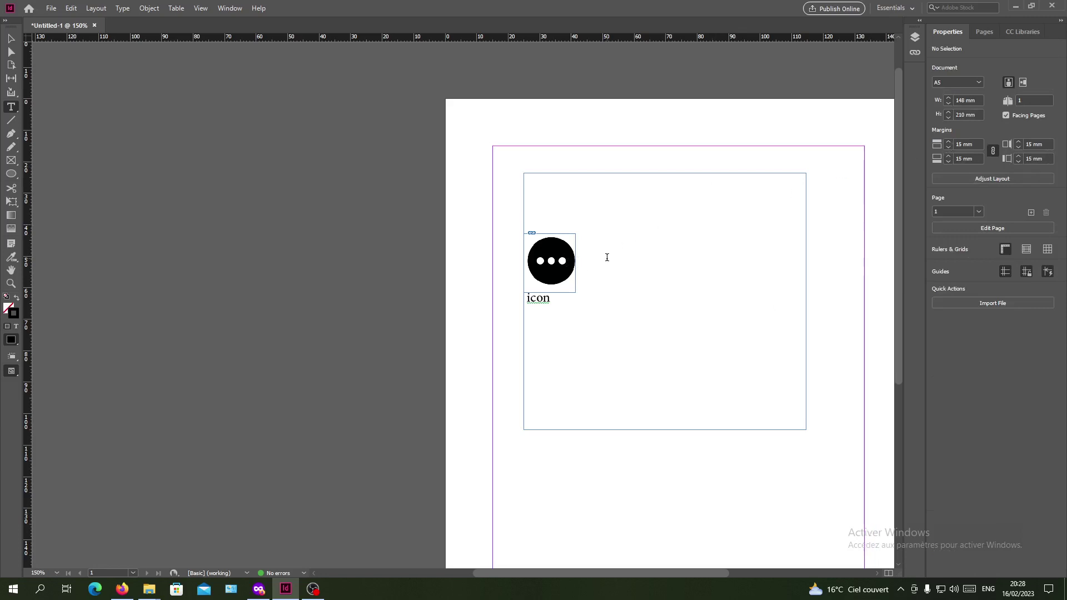
# Step: Join the 'icon' line onto the circle graphic's line, retyping the final 'n'
pyautogui.click(607, 257)
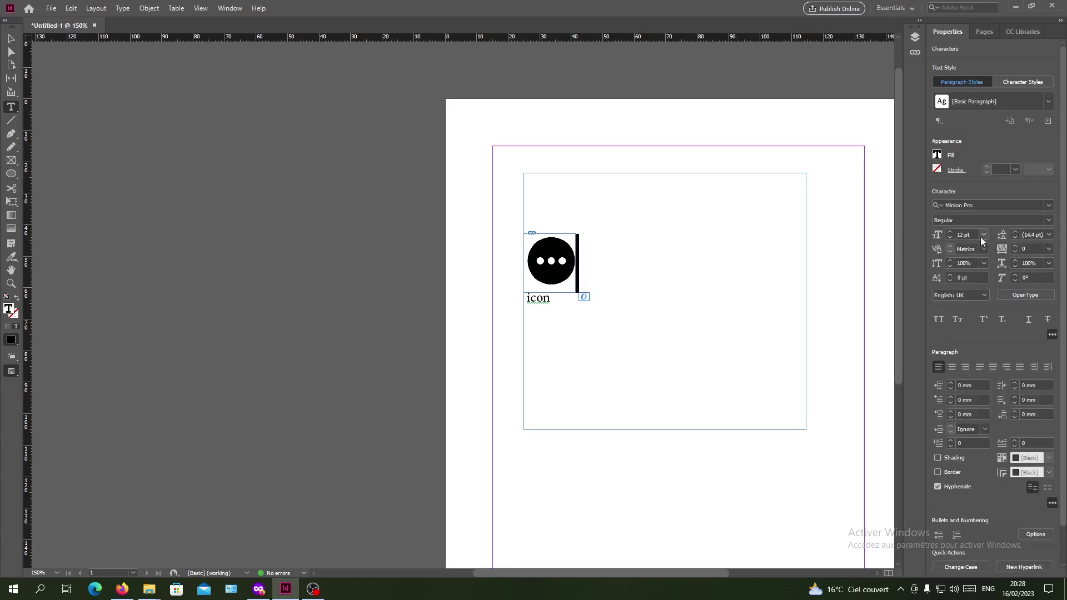
pyautogui.click(722, 275)
pyautogui.moveTo(574, 300); pyautogui.dragTo(543, 300)
pyautogui.click(588, 290)
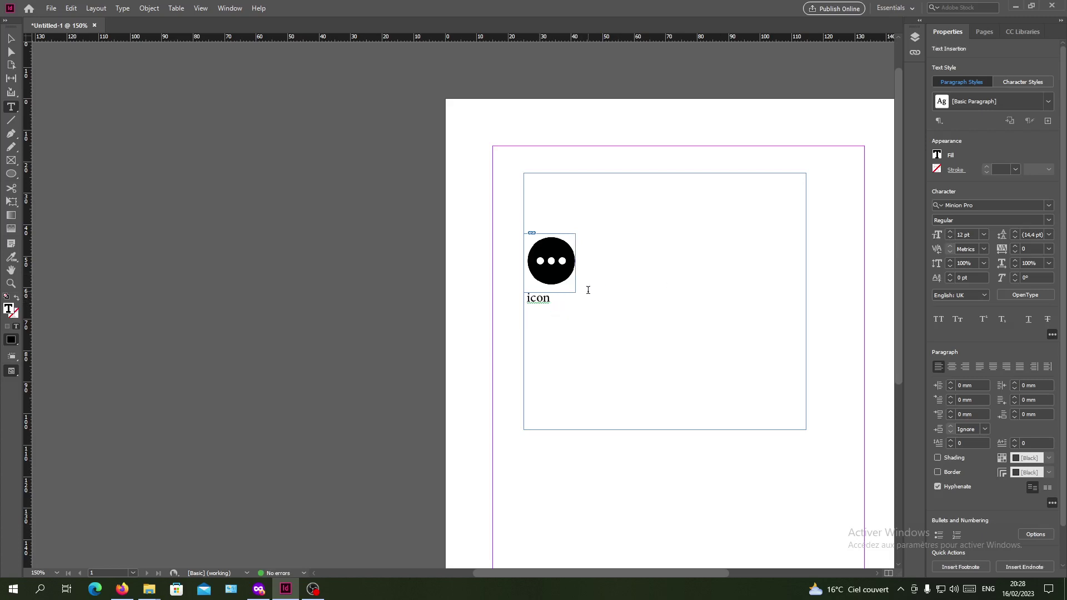
pyautogui.press('BackSpace')
pyautogui.write('n')
pyautogui.press('Left')
pyautogui.press('Left')
pyautogui.press('Left')
pyautogui.press('Left')
pyautogui.press('BackSpace')
pyautogui.press('F11')
pyautogui.press('BackSpace')
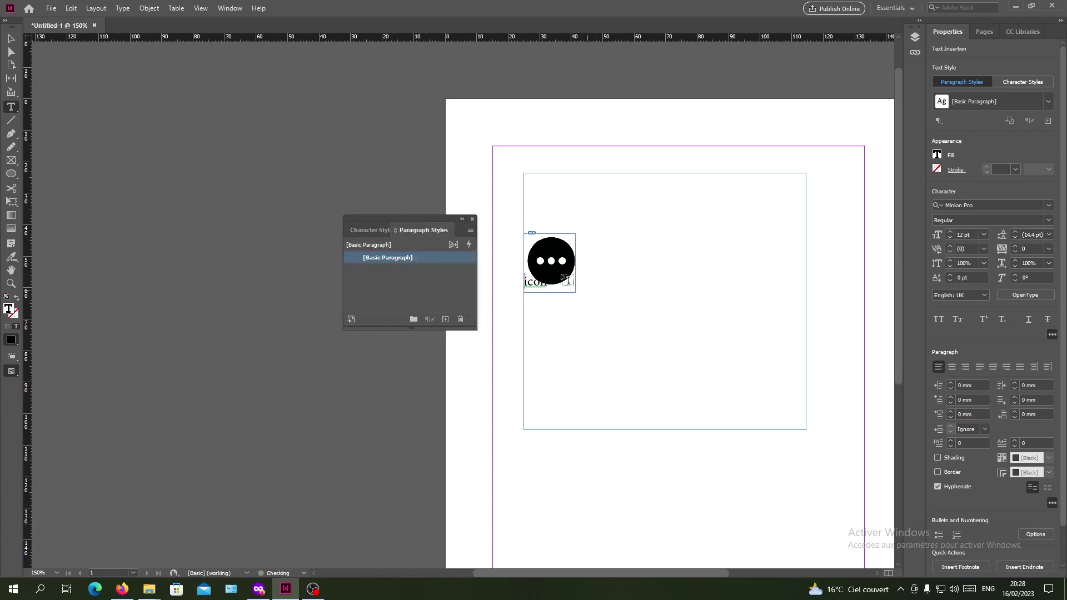
pyautogui.click(473, 219)
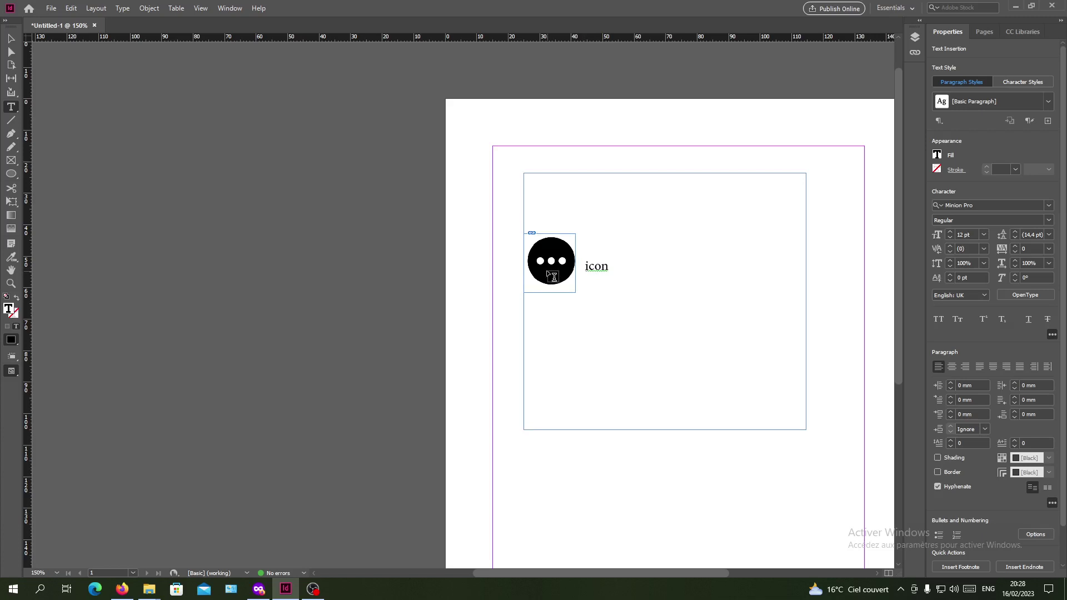
# Step: Remove the empty lines above the icon line, add a blank line below, and show the desktop
pyautogui.click(587, 269)
pyautogui.hotkey('shift', 'Left')
pyautogui.press('Right')
pyautogui.press('End')
pyautogui.press('BackSpace')
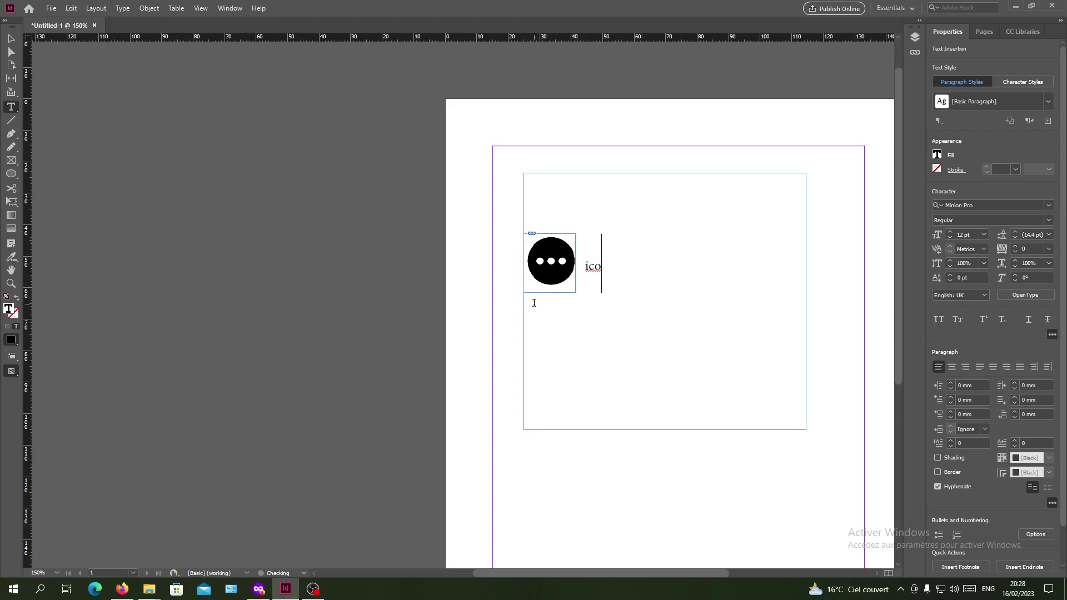
pyautogui.write('n')
pyautogui.press('Left')
pyautogui.press('Left')
pyautogui.press('BackSpace')
pyautogui.press('BackSpace')
pyautogui.press('BackSpace')
pyautogui.press('BackSpace')
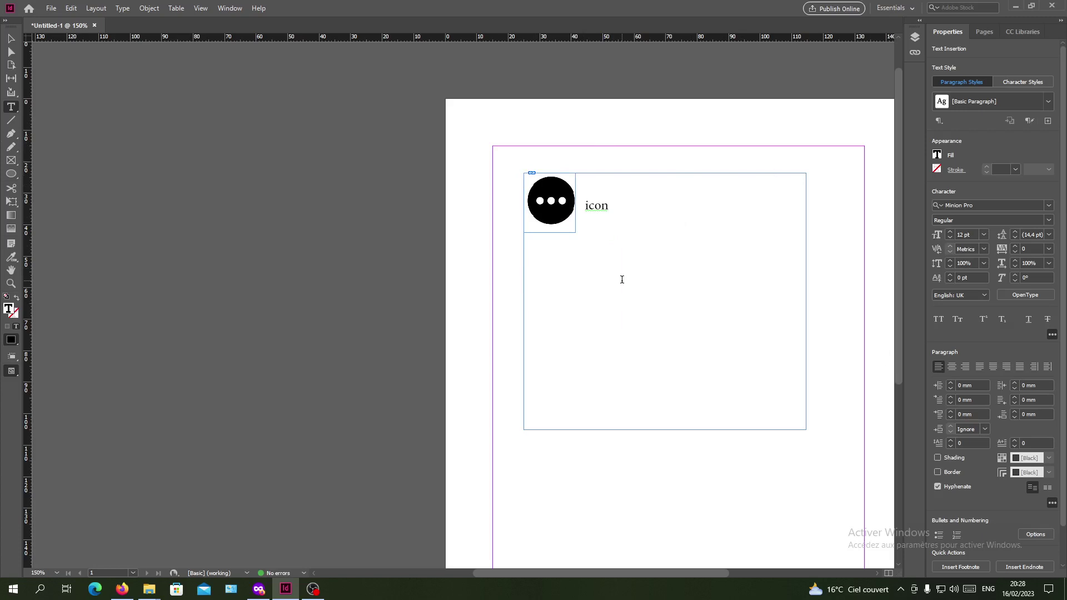
pyautogui.press('Return')
pyautogui.press('super+d')
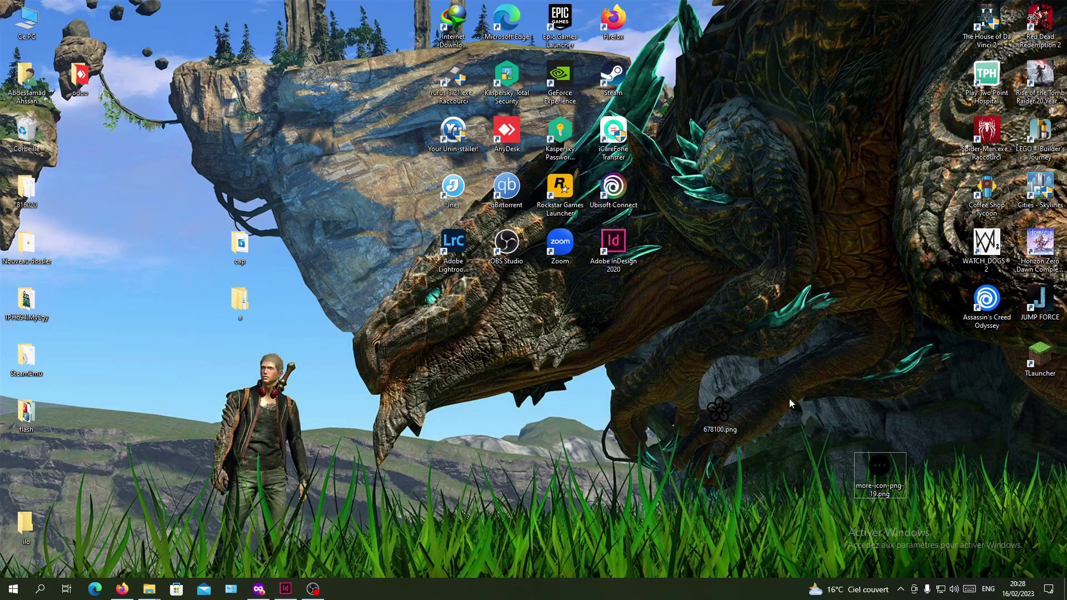
# Step: Drag more-icon-png-19.png from the desktop into the text frame as a small second inline icon
pyautogui.moveTo(898, 472); pyautogui.dragTo(538, 261)
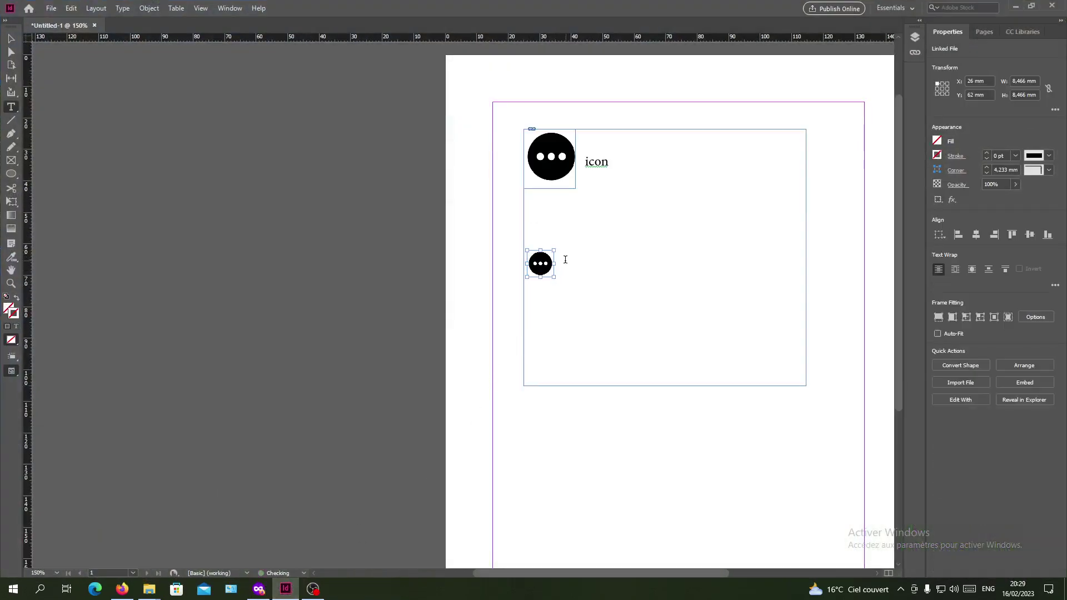
pyautogui.click(580, 264)
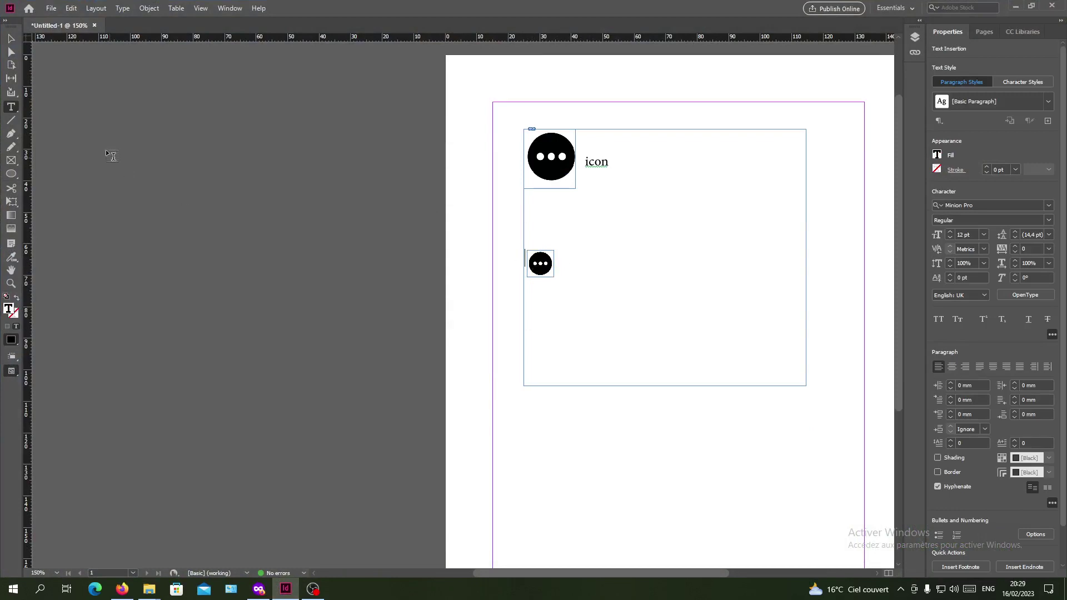
# Step: With Direct Selection, move the small icon's image out of its frame, then restore it
pyautogui.click(11, 52)
pyautogui.click(538, 266)
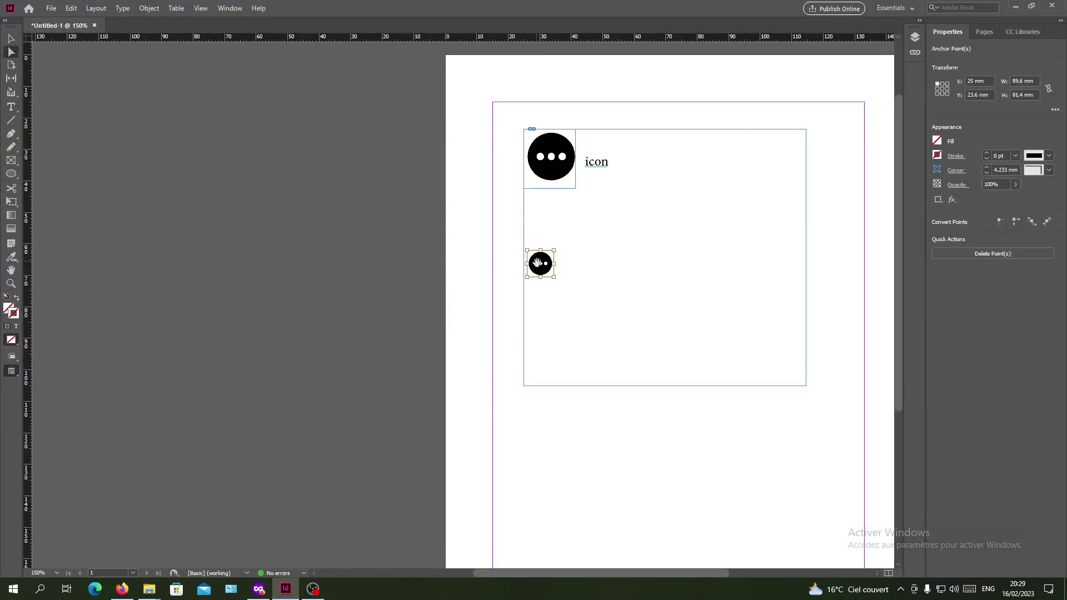
pyautogui.scroll(5, 576, 261)
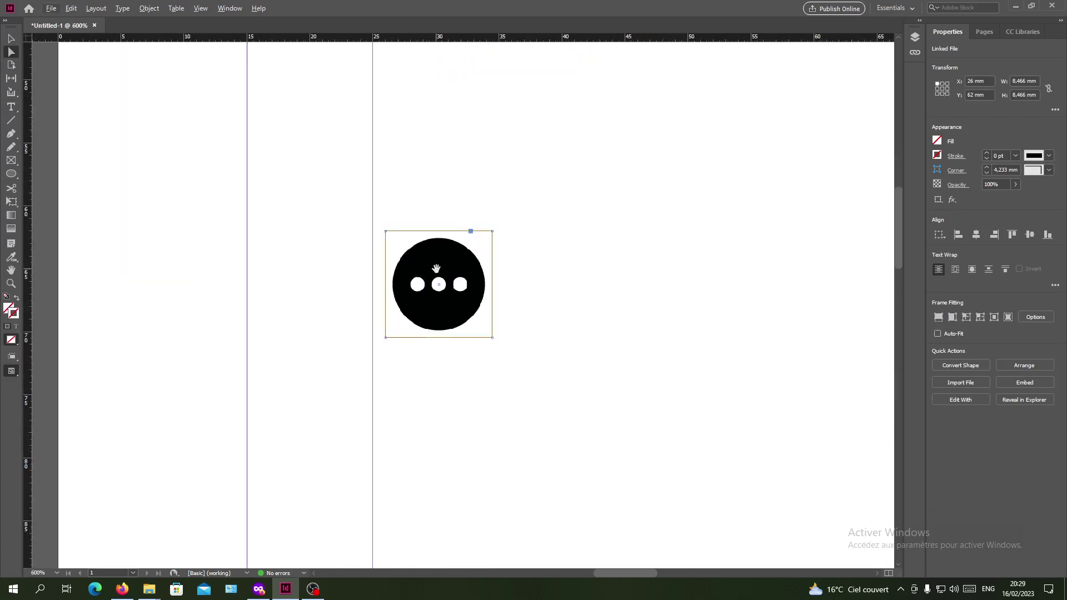
pyautogui.moveTo(433, 270); pyautogui.dragTo(552, 210)
pyautogui.scroll(-2, 553, 209)
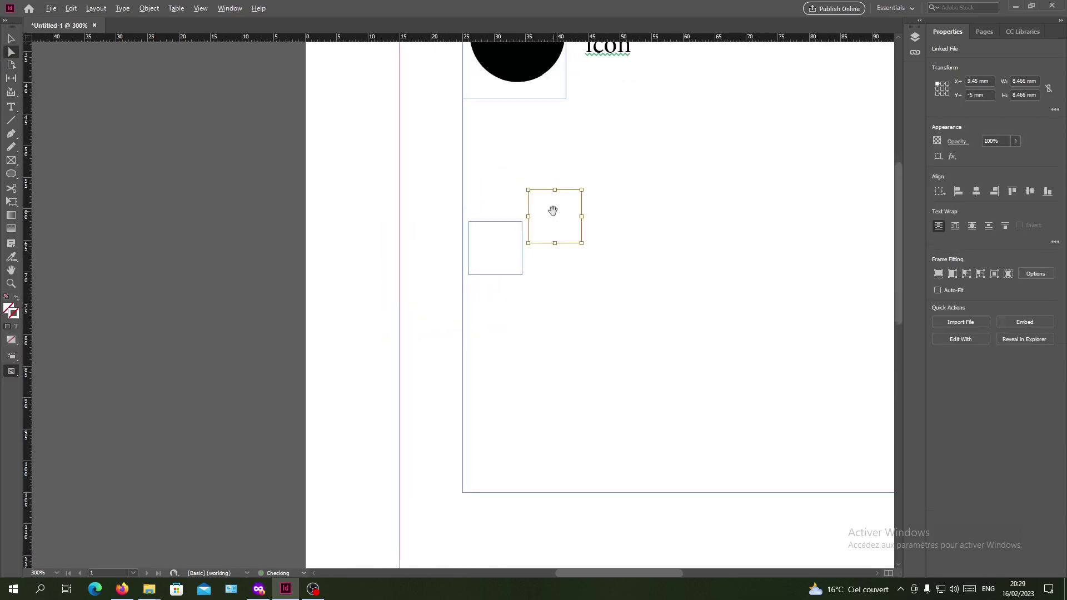
pyautogui.click(538, 249)
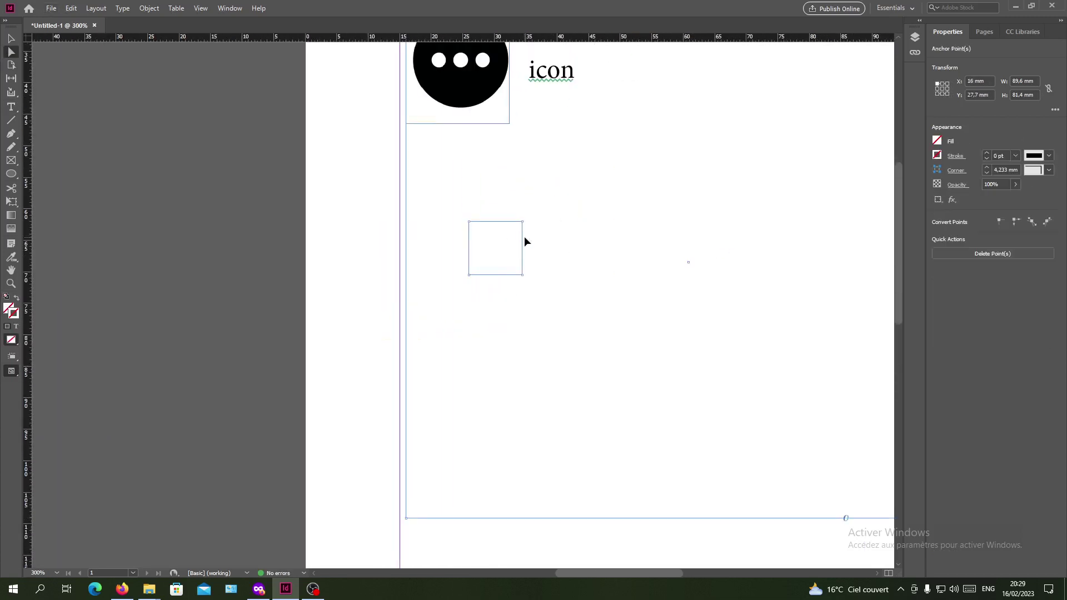
pyautogui.click(508, 233)
pyautogui.hotkey('ctrl', 'alt', 'shift', 'e')
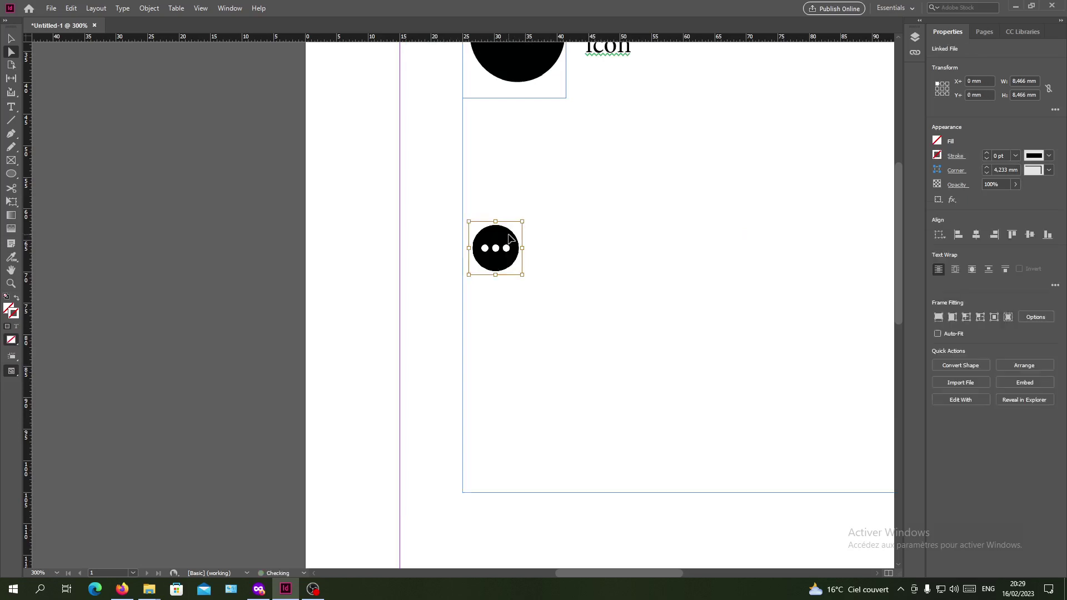
# Step: Remove the second small icon, leaving only the top circle icon beside 'icon', and deselect
pyautogui.click(12, 38)
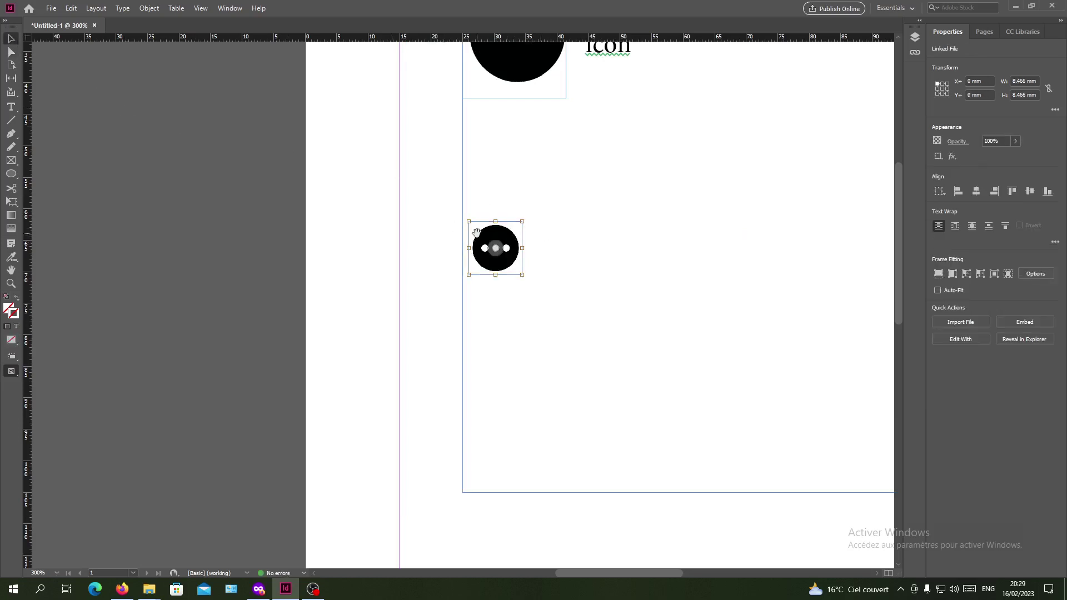
pyautogui.click(406, 272)
pyautogui.click(495, 248)
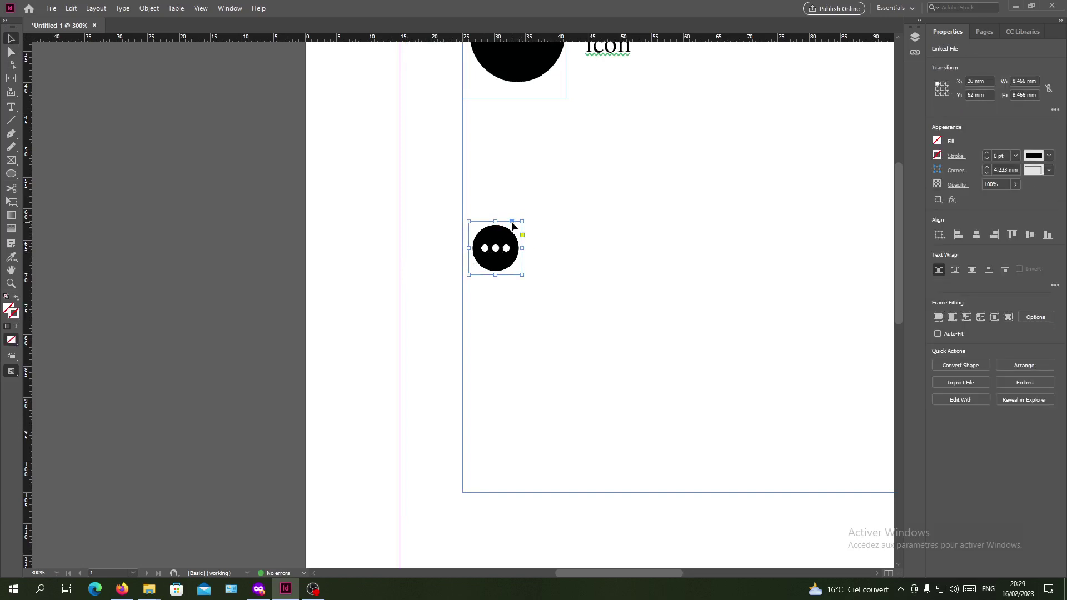
pyautogui.scroll(-1, 512, 225)
pyautogui.scroll(-3, 512, 225)
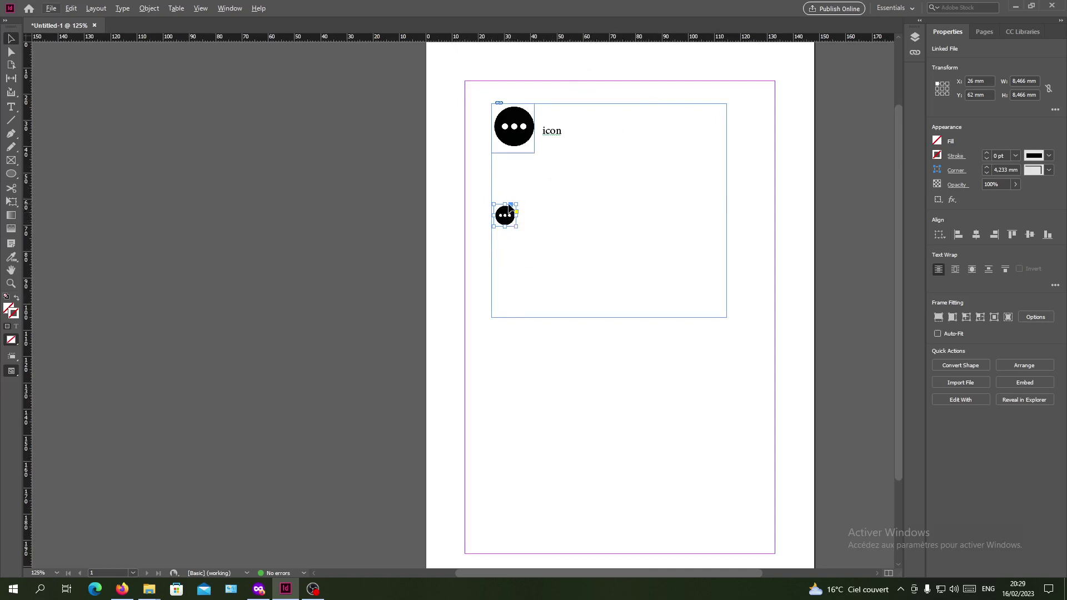
pyautogui.click(517, 212)
pyautogui.click(514, 127)
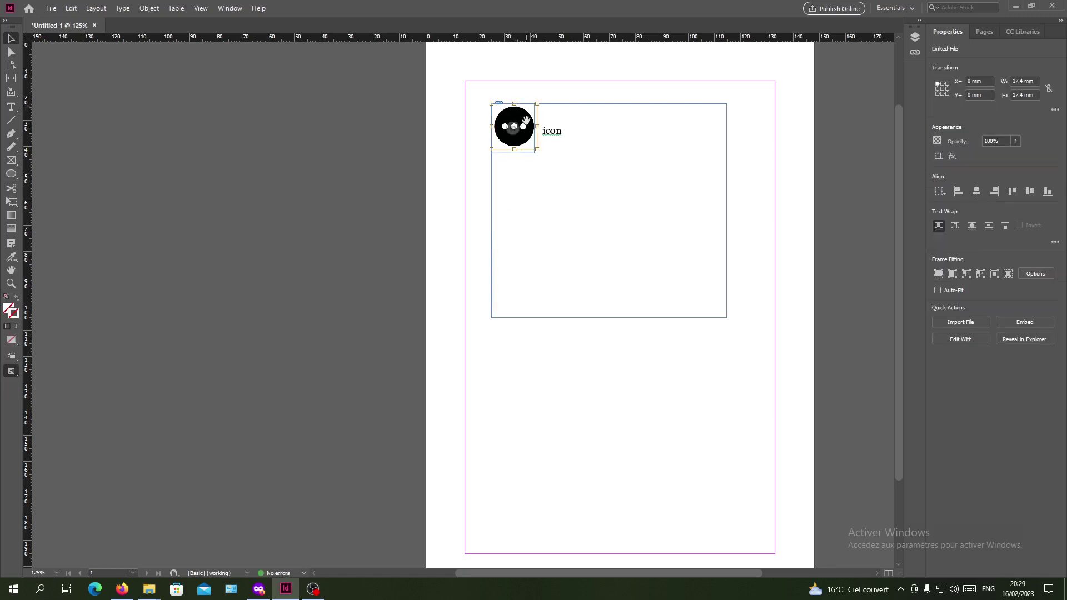
pyautogui.scroll(-2, 476, 147)
pyautogui.scroll(6, 491, 176)
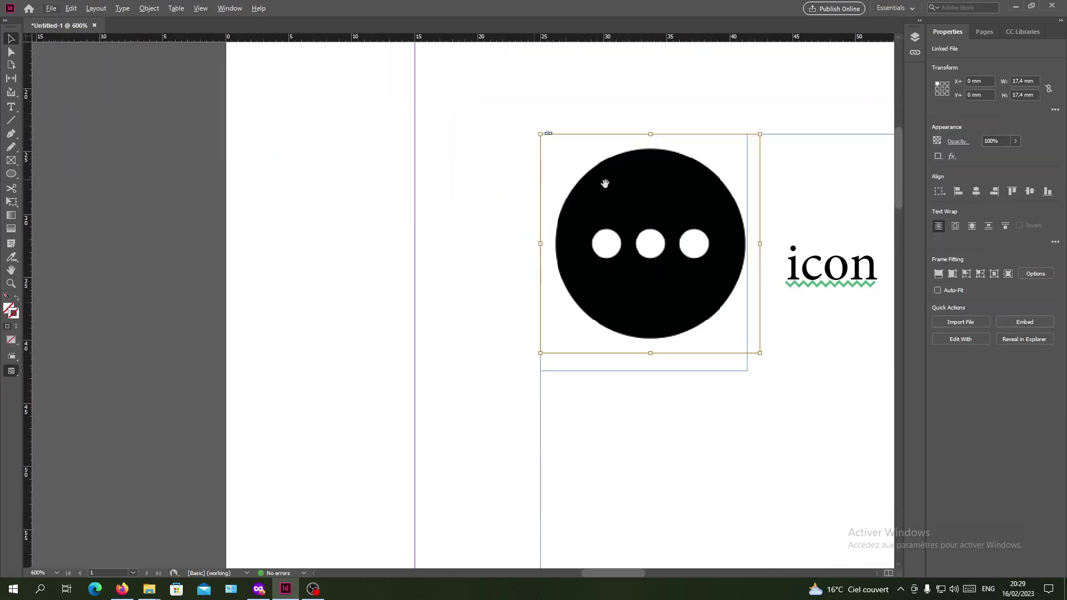
pyautogui.scroll(-5, 528, 185)
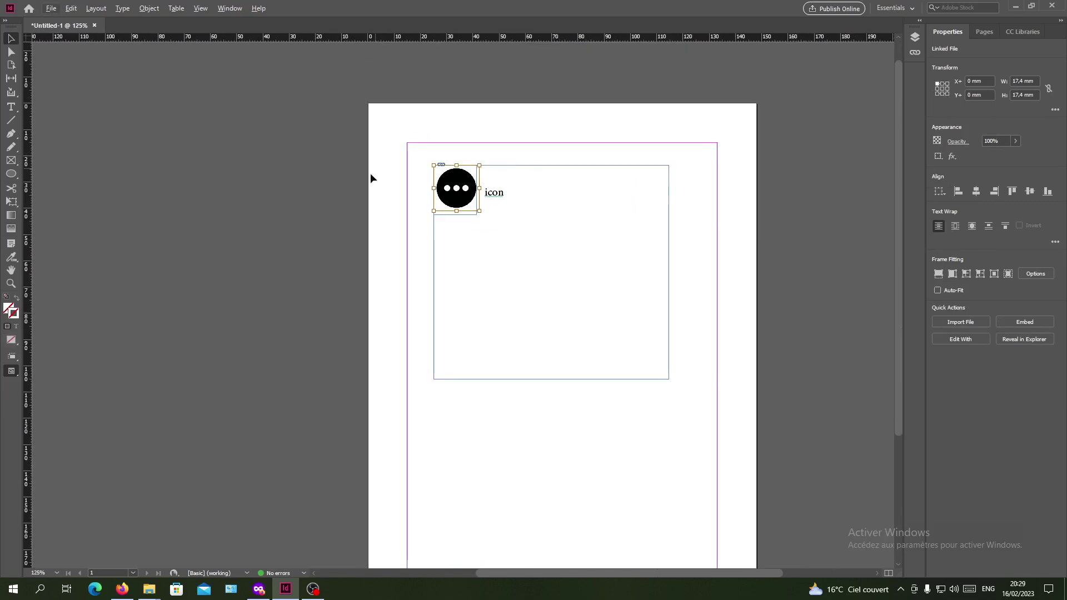
pyautogui.click(766, 282)
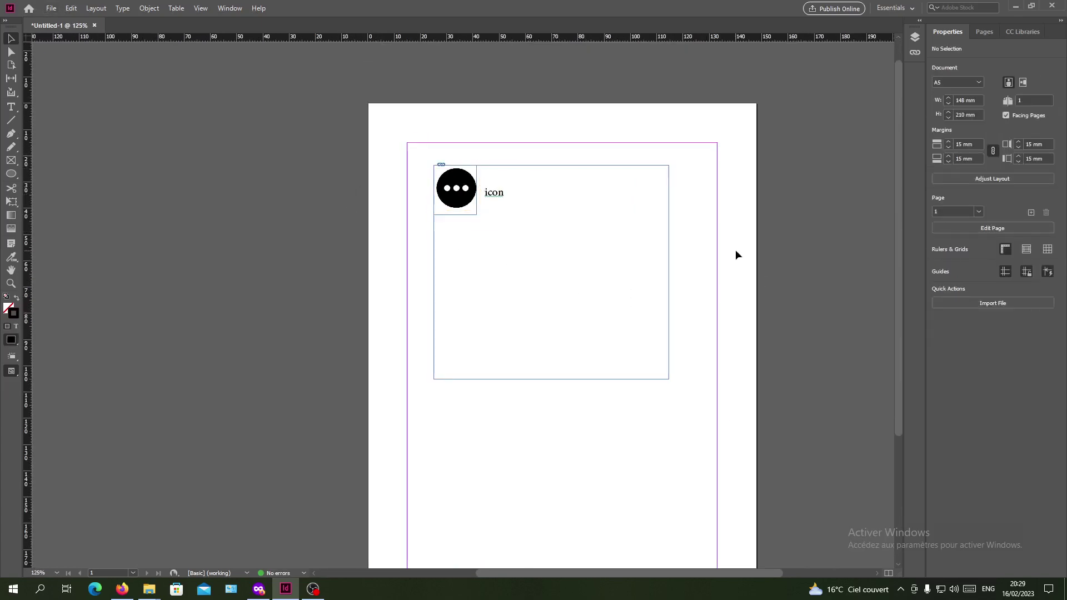